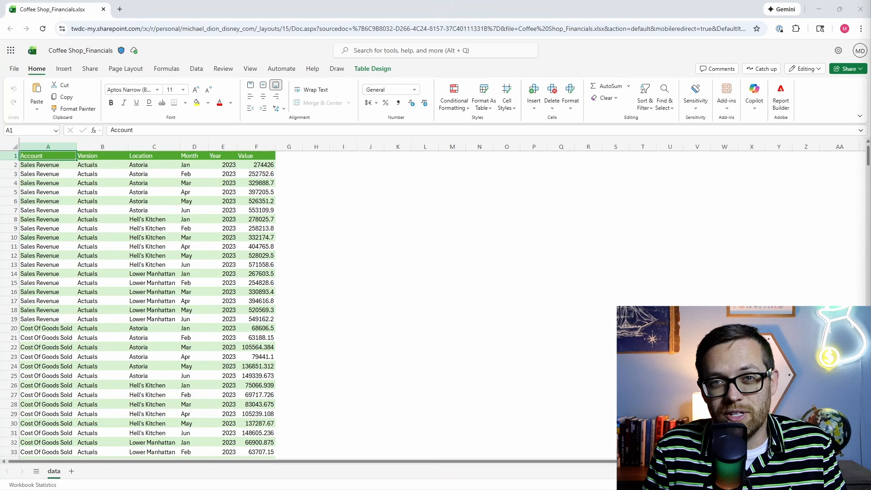
Rename the coffee shop data table as Financials.
left_click(48, 156)
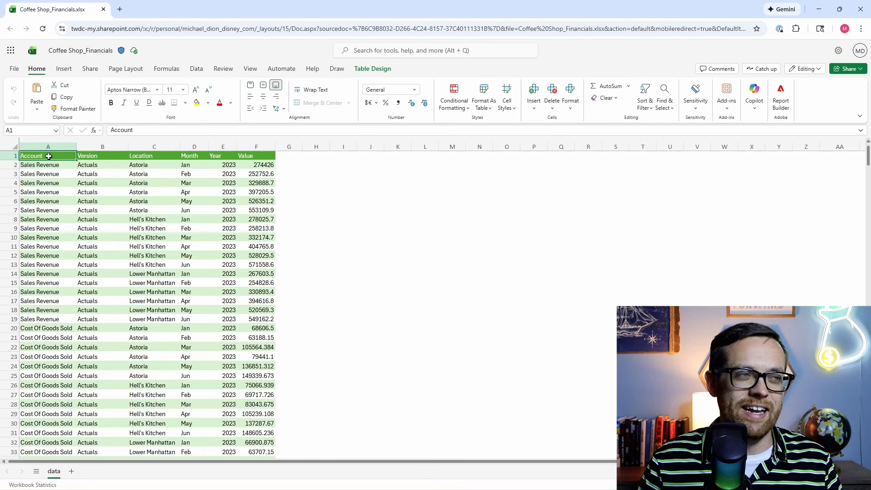
left_click(374, 69)
left_click(43, 86)
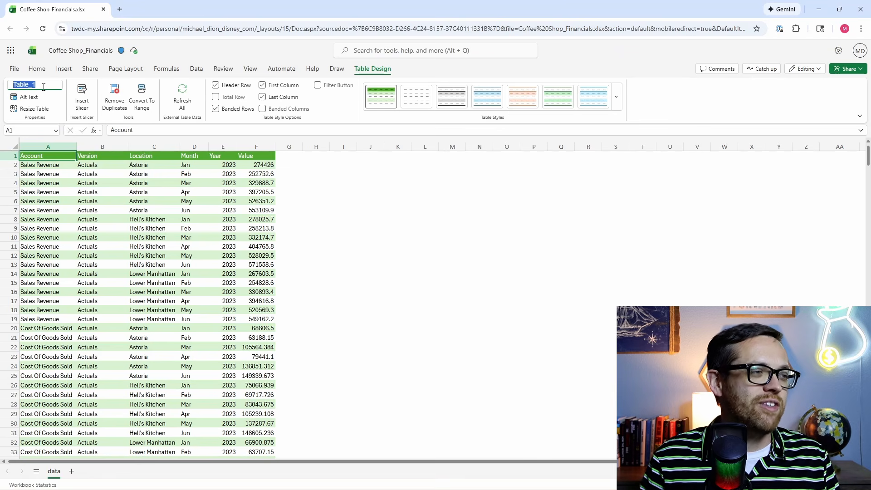
type("Financials")
left_click(302, 217)
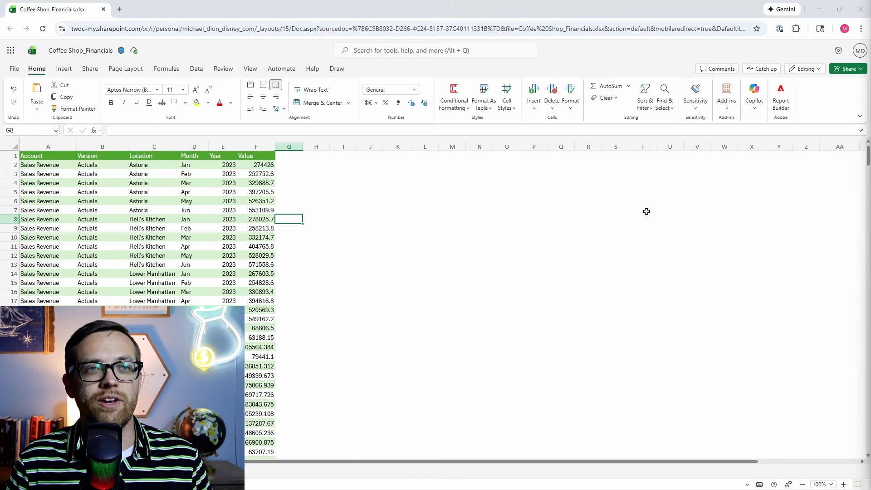
Open a Copilot chat in Agent mode and check the available models, leaving the selection on Auto.
left_click(755, 103)
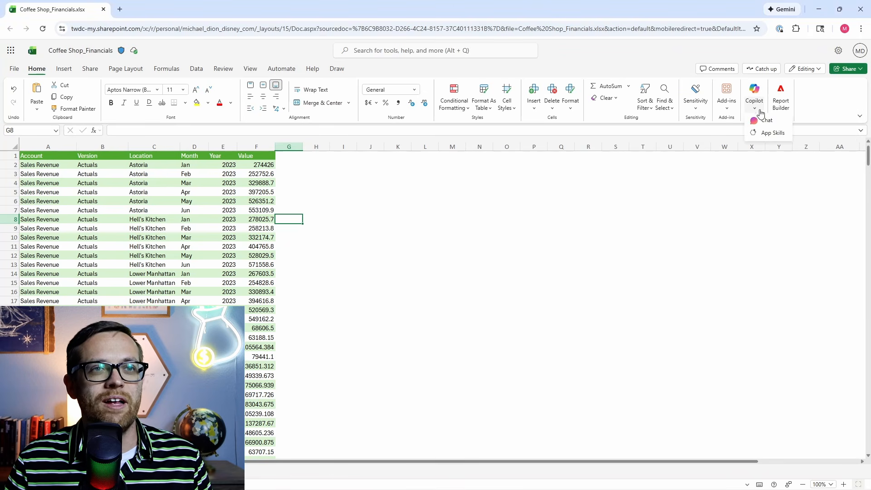
left_click(765, 120)
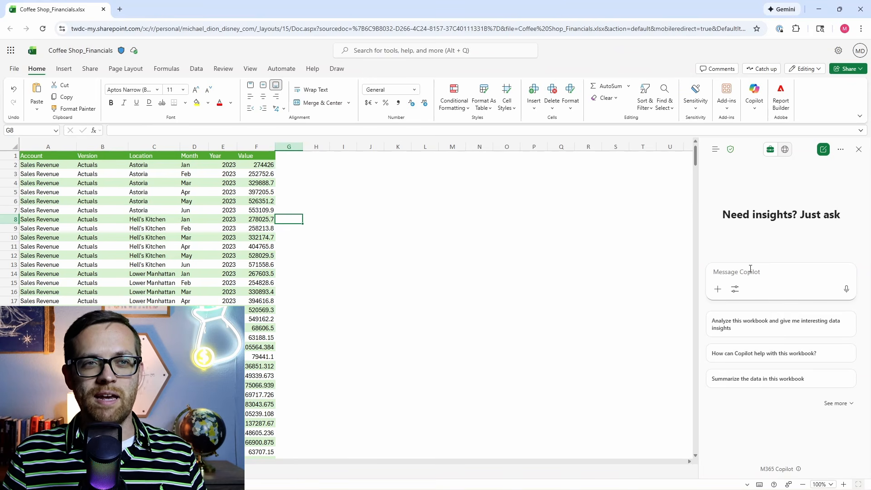
left_click(735, 291)
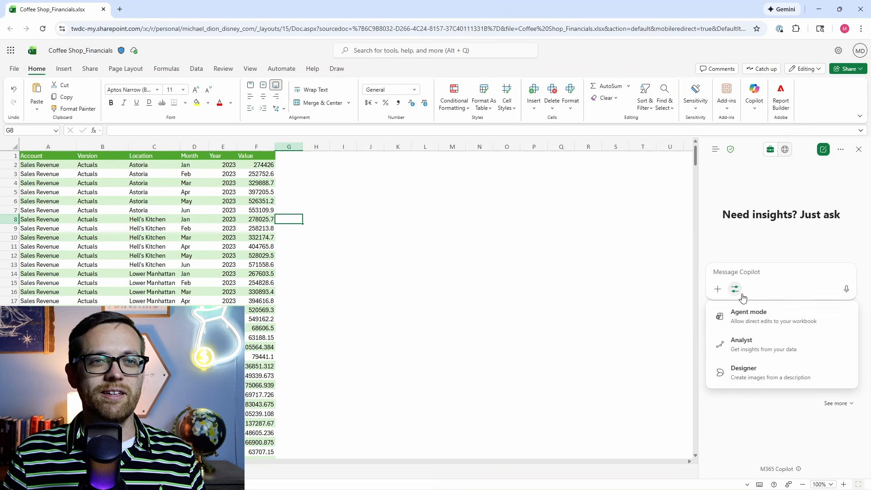
left_click(760, 322)
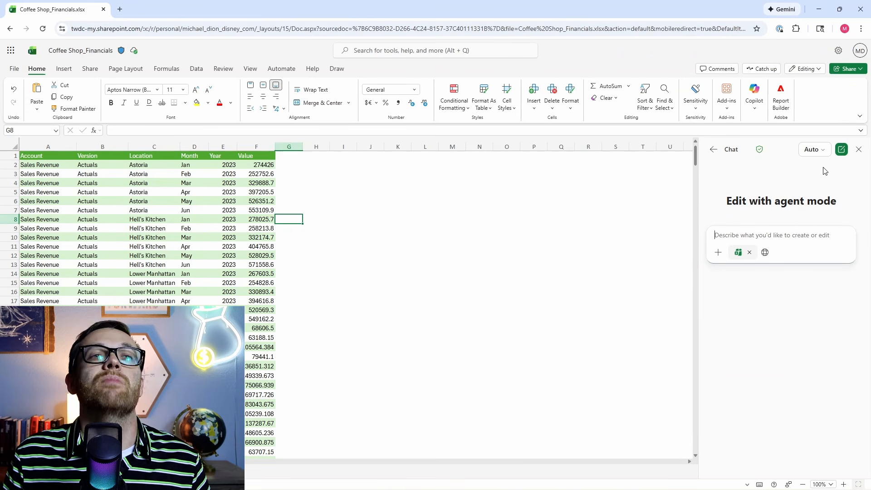
left_click(823, 154)
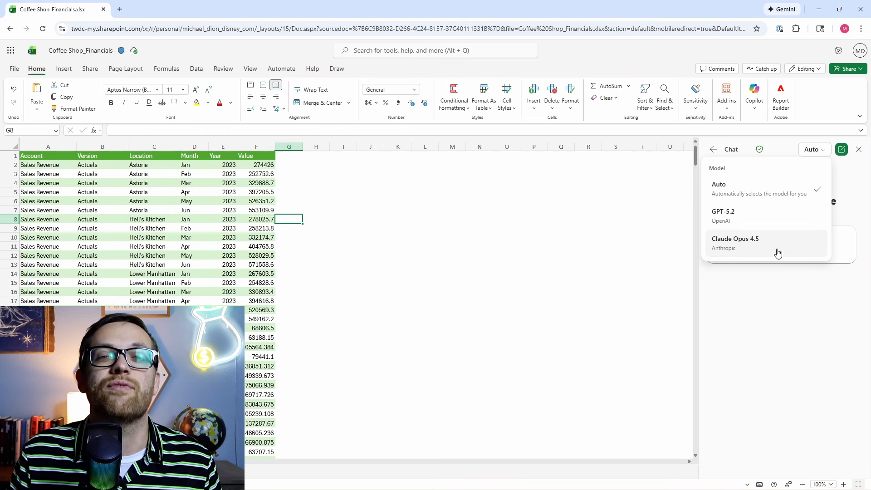
left_click(759, 307)
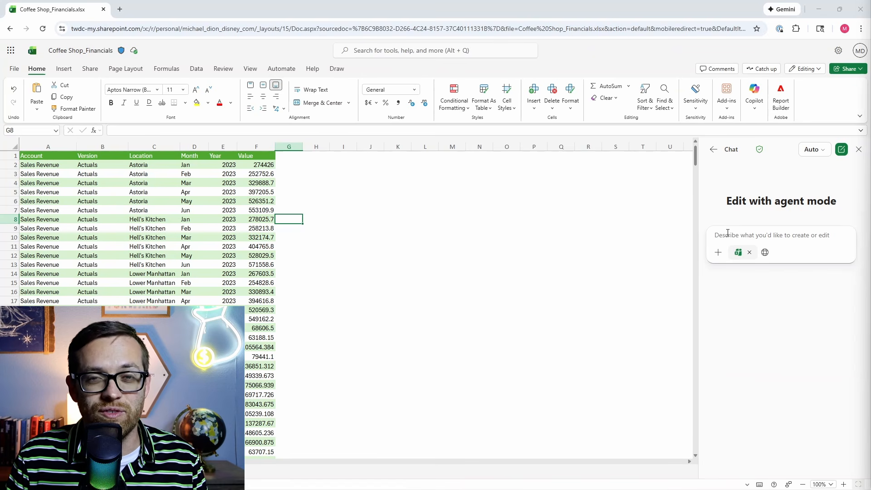
Send Copilot the prompt "Using table financials, build a 13-week cash flow forecast model".
left_click(728, 233)
type("Using table financials, build a 13-week cas")
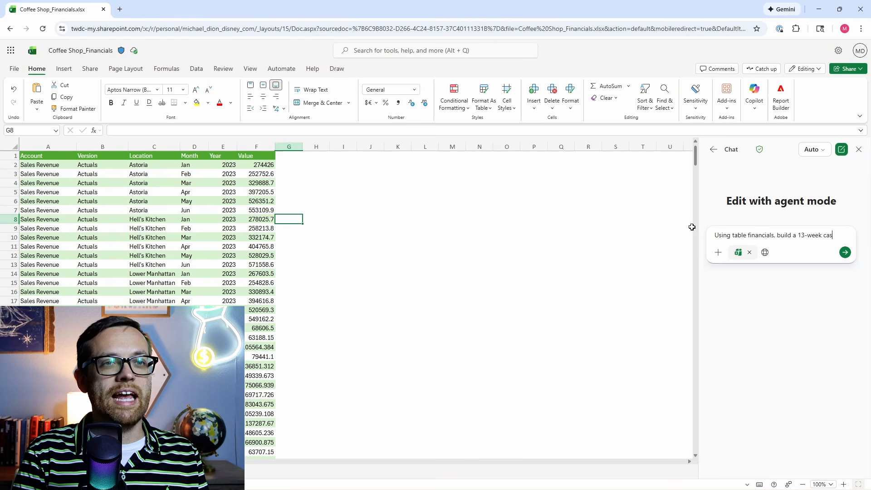
type("h flow forecast model")
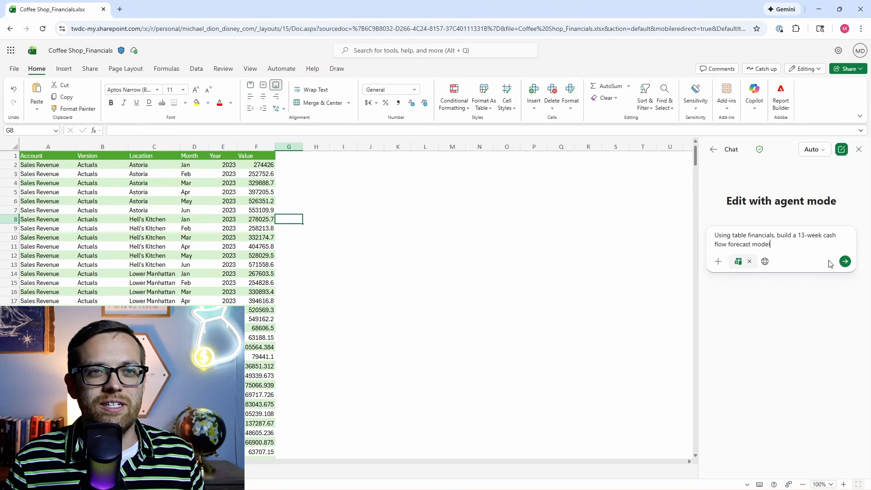
left_click(845, 262)
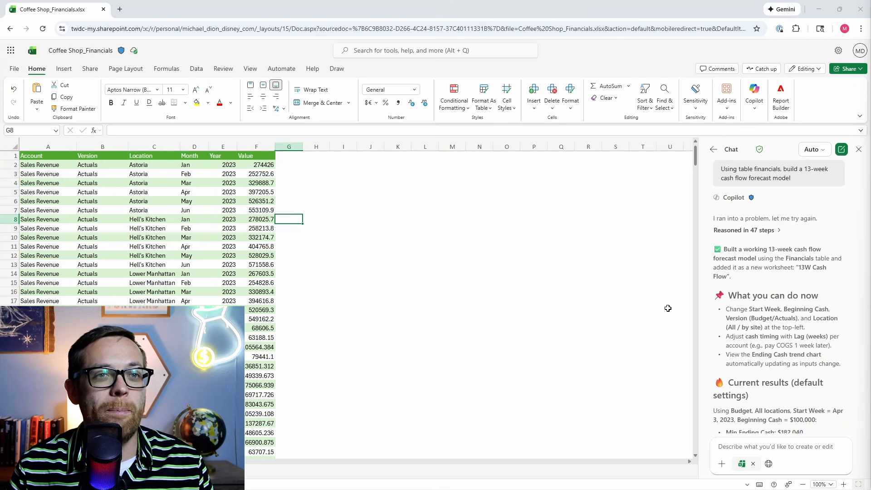
Read through Copilot's summary of the forecast model, including the expanded details on how the model works.
scroll(722, 280, "down", 2)
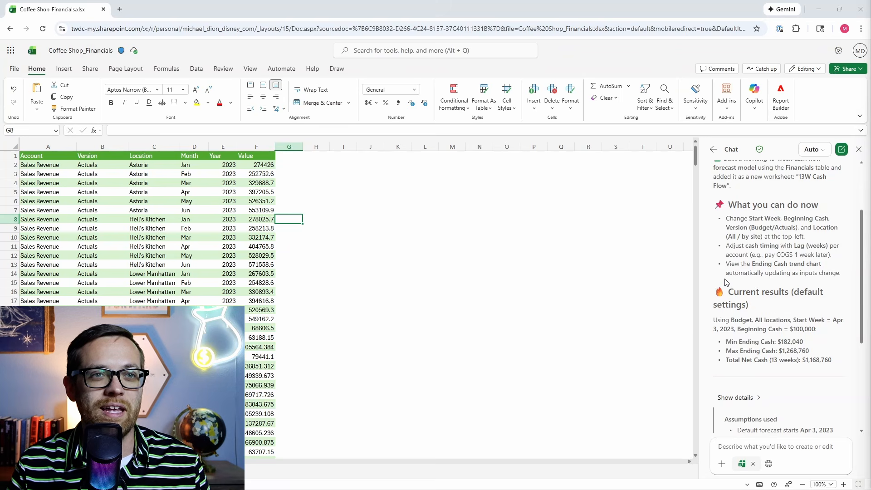
scroll(744, 254, "down", 4)
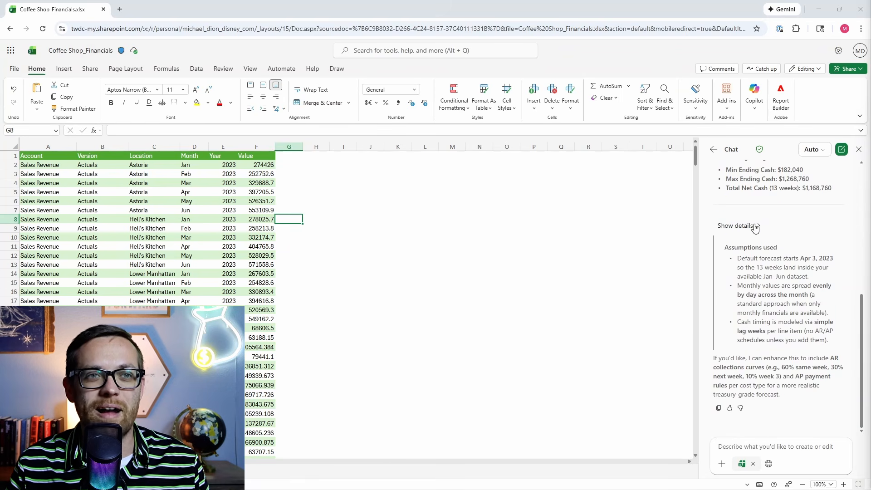
left_click(754, 226)
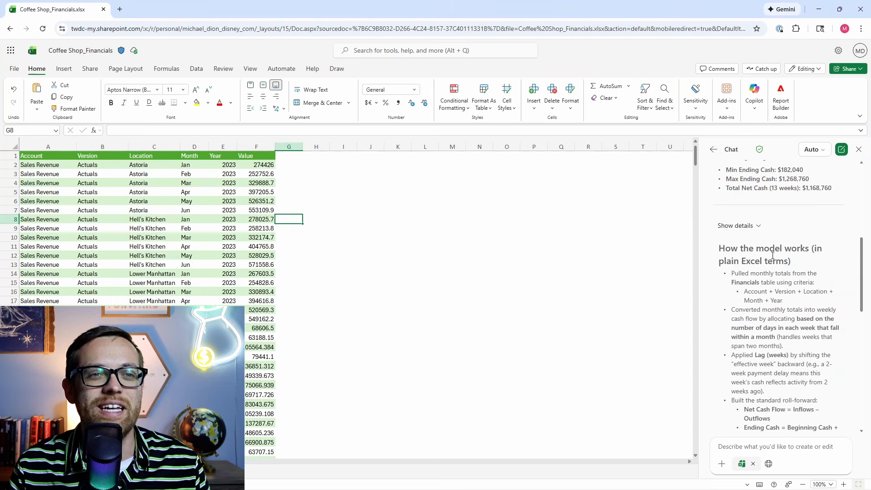
scroll(772, 256, "down", 10)
scroll(767, 258, "up", 5)
scroll(767, 258, "up", 10)
Open the 13W Cash Flow sheet and widen column A to fit its row labels.
left_click(100, 475)
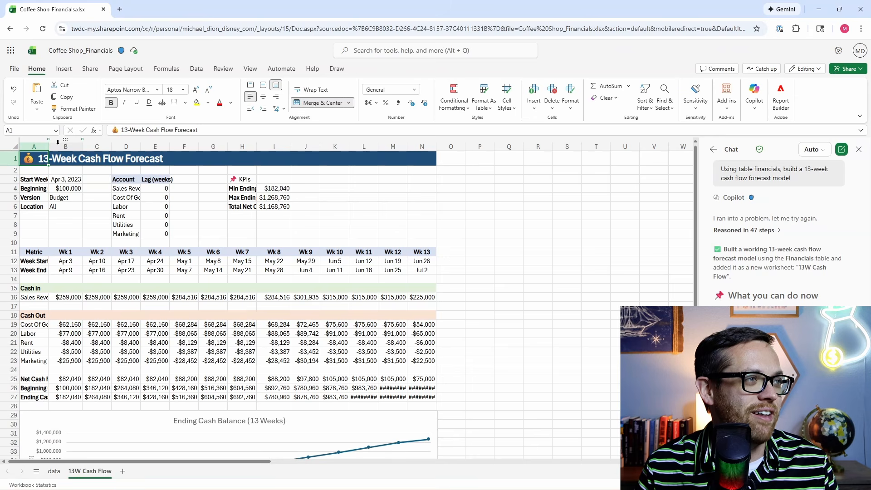
left_click_drag(49, 146, 76, 146)
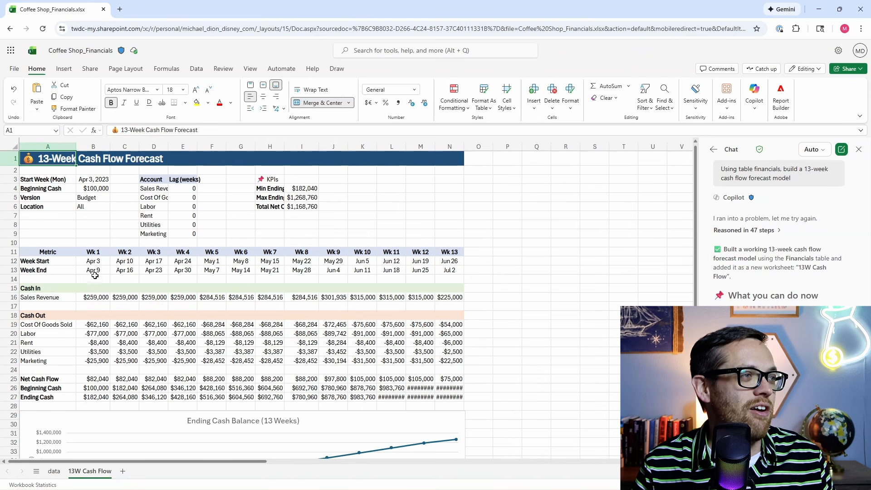
Examine the Sales Revenue row, the Cash Out rows, the Ending Cash Balance chart and the Week 9 Rent formula.
left_click_drag(90, 298, 423, 295)
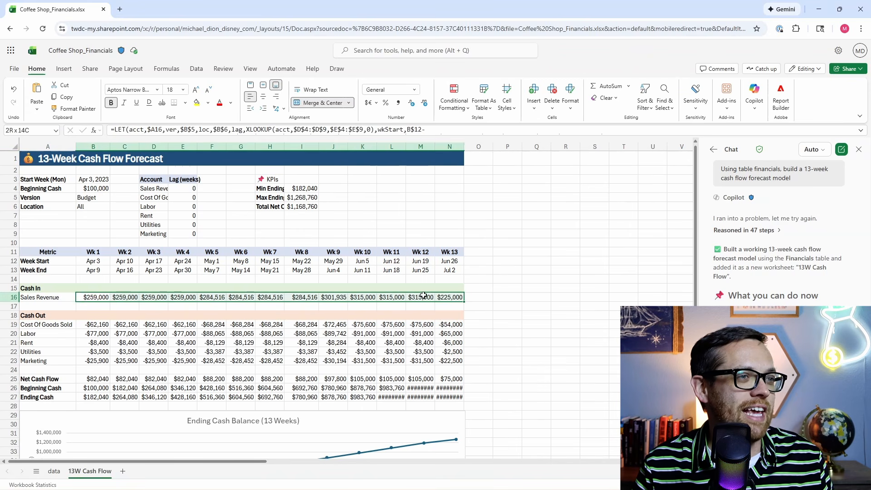
left_click(91, 324)
left_click_drag(91, 325, 435, 363)
scroll(73, 382, "down", 5)
scroll(47, 272, "up", 3)
scroll(341, 189, "up", 2)
scroll(338, 194, "down", 3)
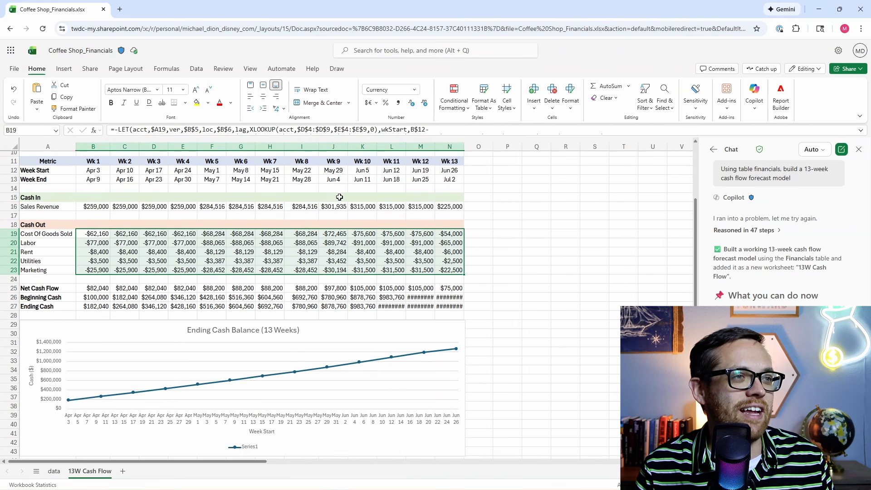
left_click(330, 251)
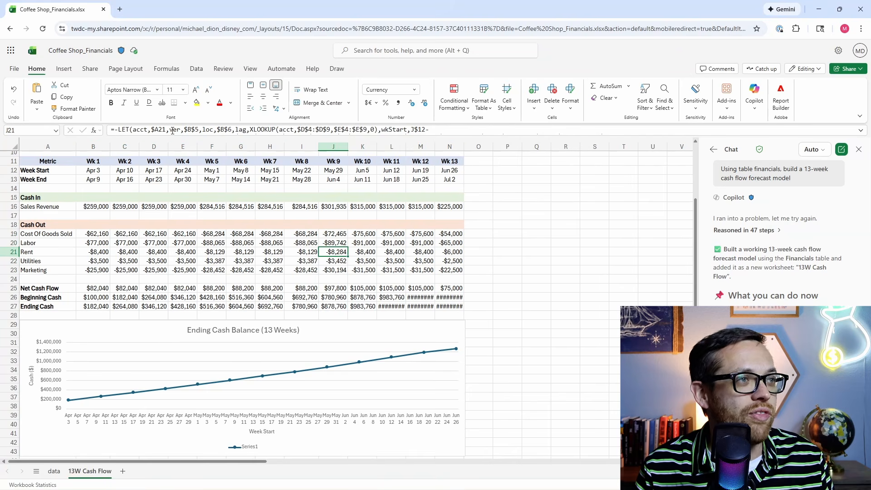
scroll(270, 246, "up", 2)
scroll(269, 246, "up", 2)
Widen column H to fit the KPI labels and look over the forecast and chart again.
left_click(301, 270)
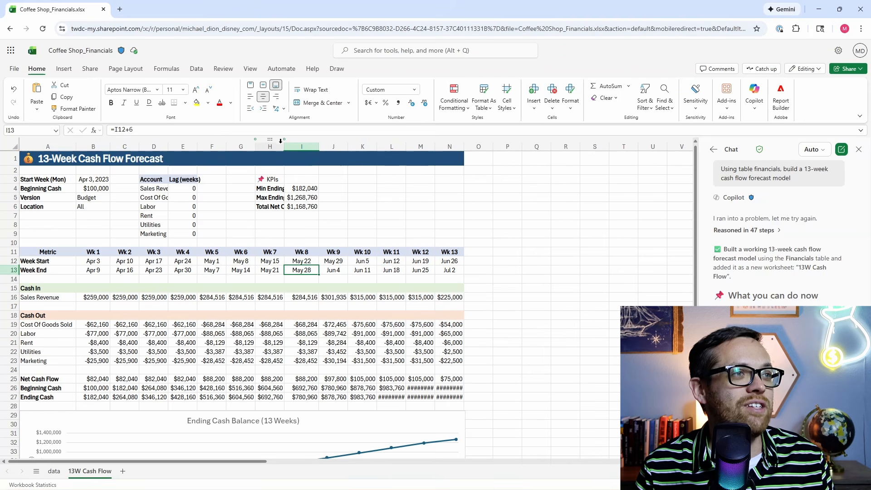
left_click_drag(283, 146, 304, 146)
scroll(281, 289, "down", 5)
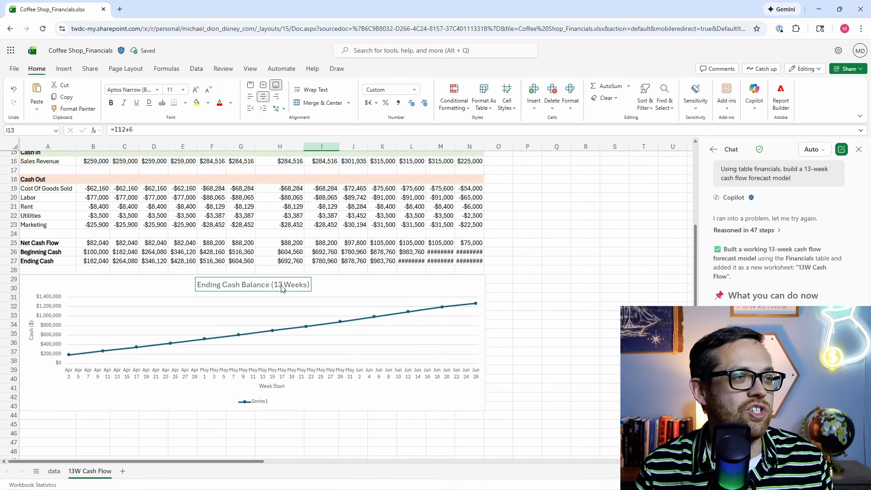
scroll(175, 284, "up", 2)
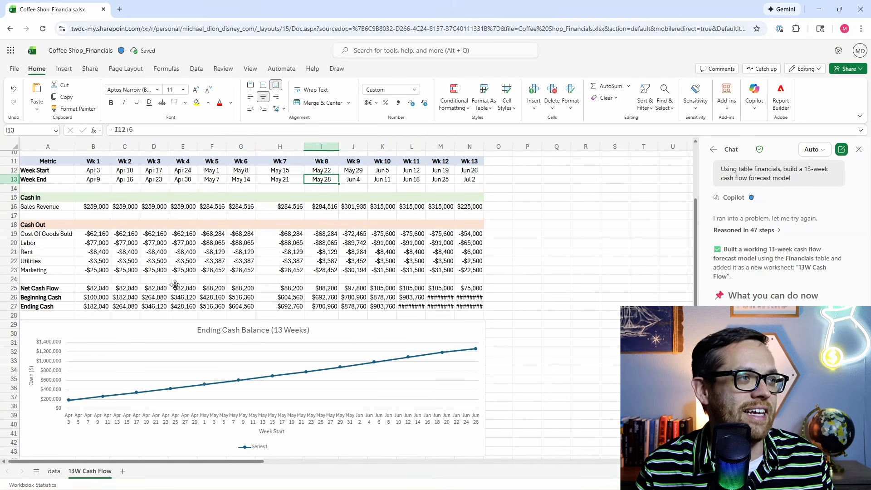
scroll(175, 285, "up", 2)
scroll(175, 284, "up", 2)
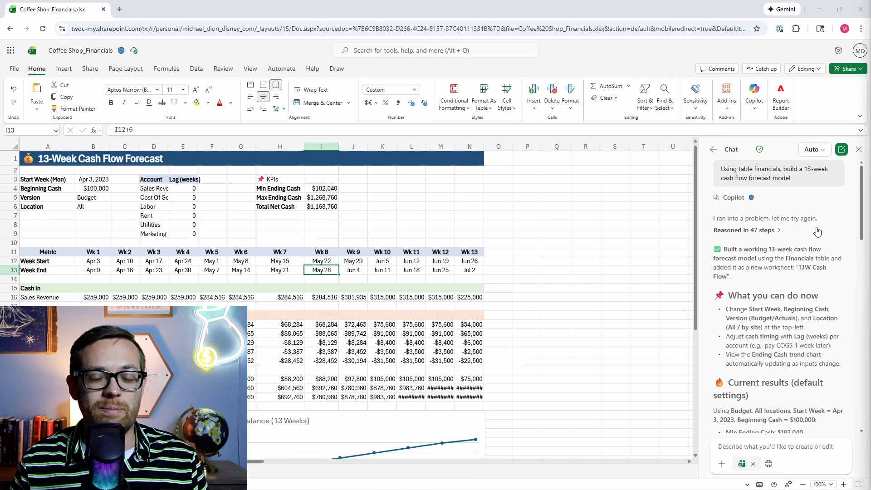
Ask Copilot to adjust the 13 week cash forecast for a $35000 capital outlay in week 5 and a $100000 capital outlay in week 9.
left_click(792, 446)
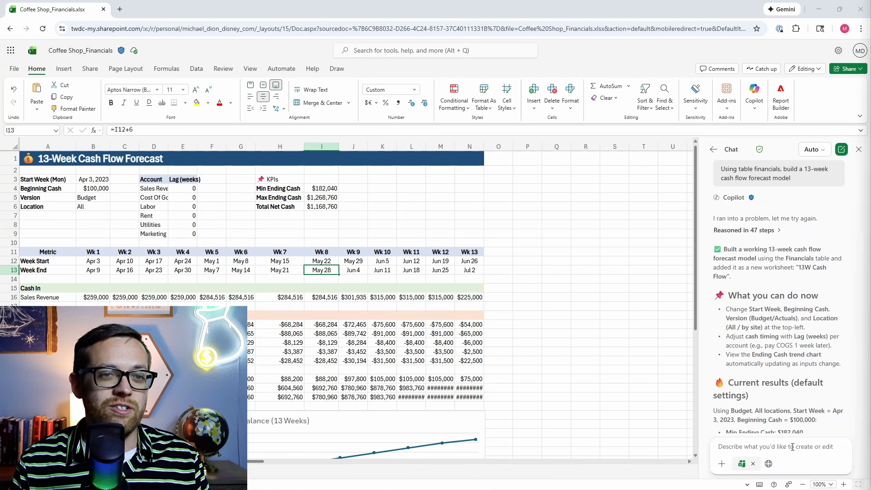
type("I need to adjust the 13 week cash ")
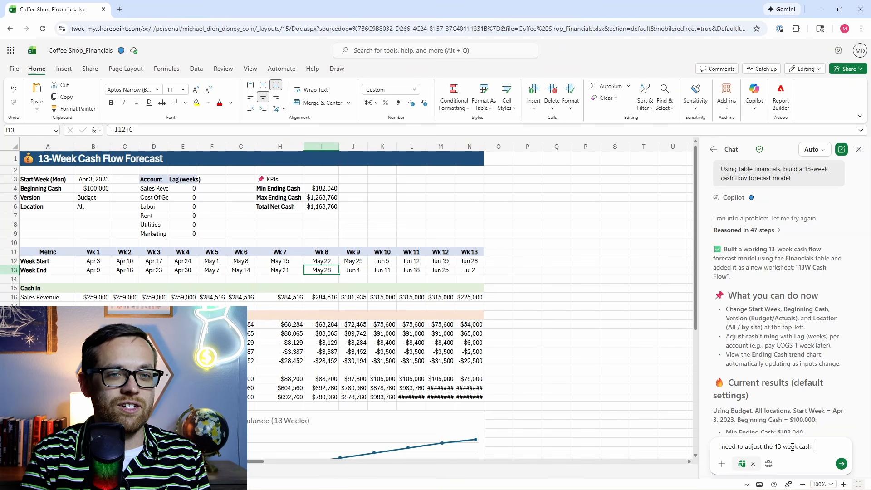
type("forecast, ")
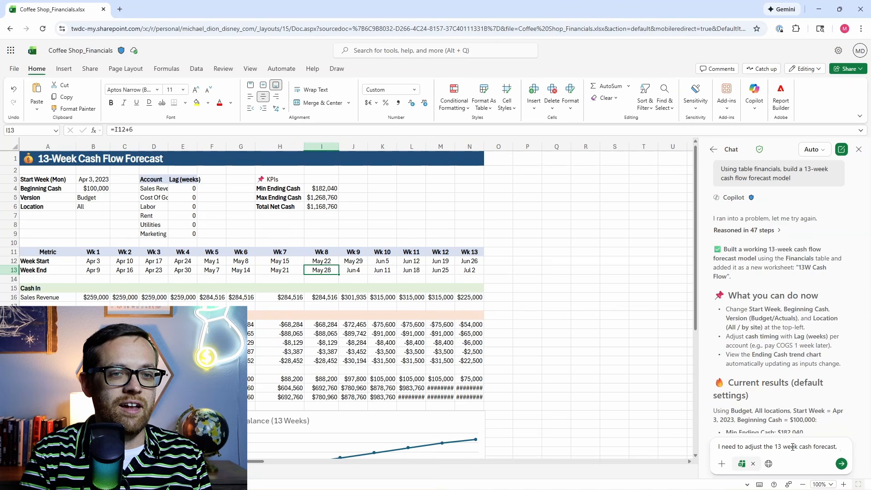
type("I have a $35000 capital outlay in week 5 and a $100")
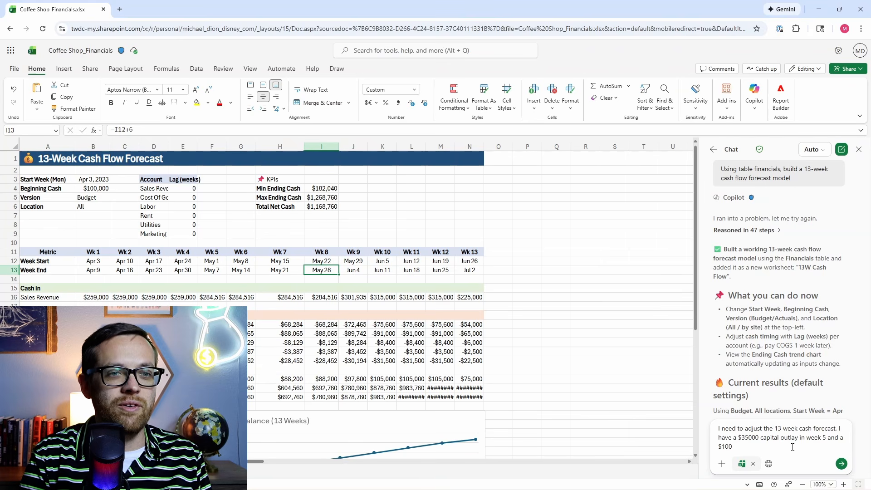
type("000 capital ")
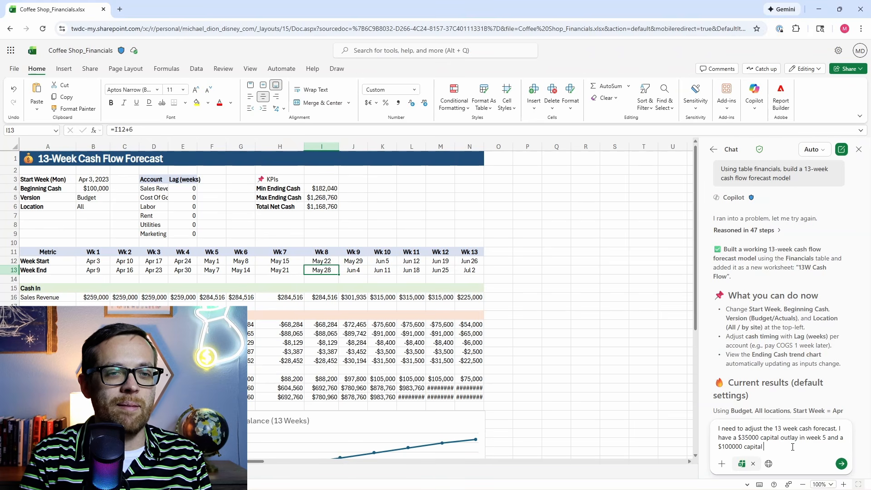
type("outlay in week 9")
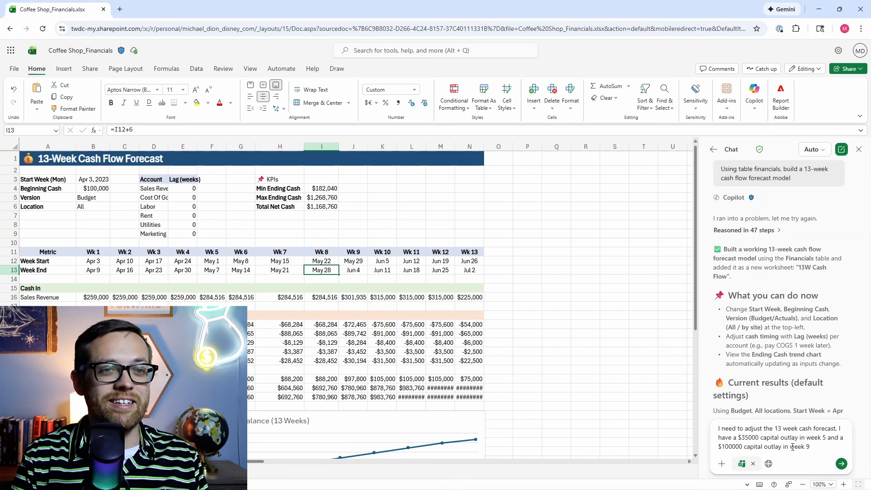
key("Return")
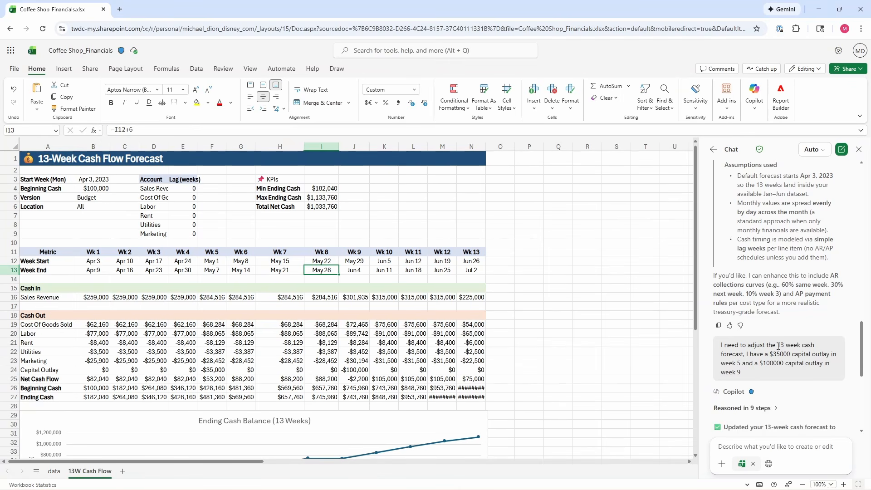
Review Copilot's summary of the capital outlay changes and check the Cash Out section of the forecast sheet.
scroll(755, 246, "down", 2)
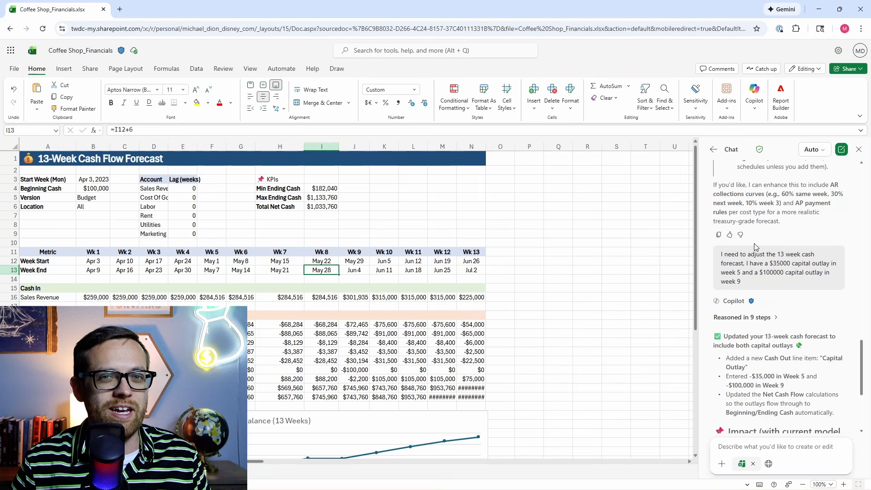
scroll(754, 243, "down", 2)
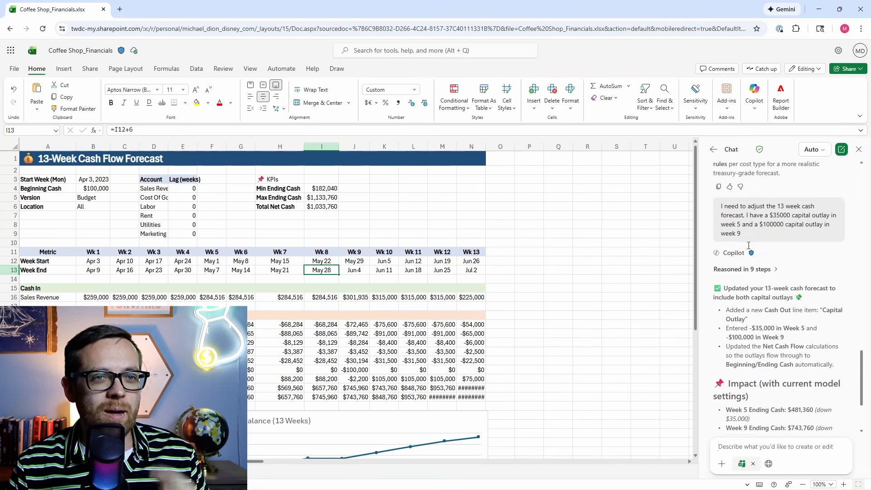
scroll(751, 245, "down", 1)
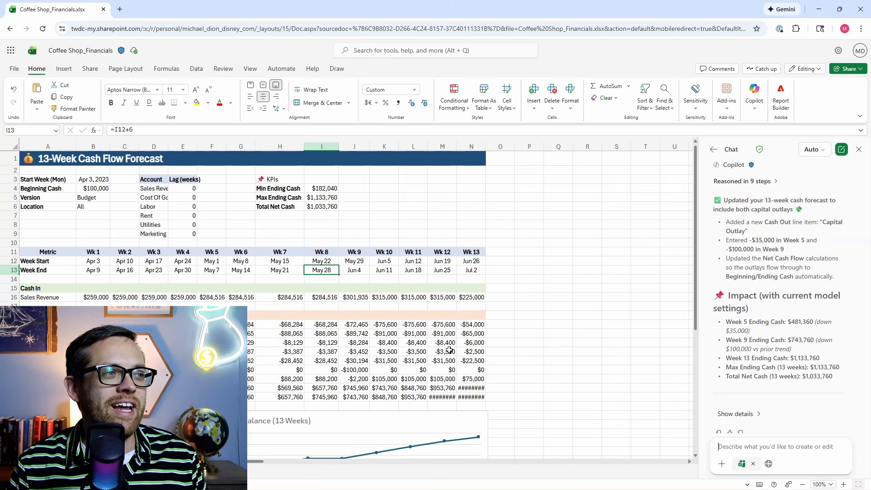
left_click(28, 317)
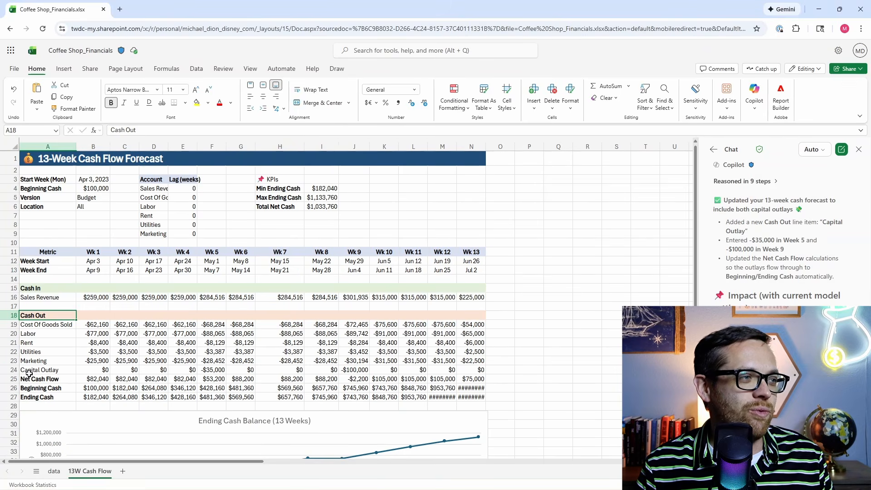
Inspect the Capital Outlay row with its Week 5 and Week 9 entries, and the Week 9 Net Cash Flow formula.
left_click(12, 369)
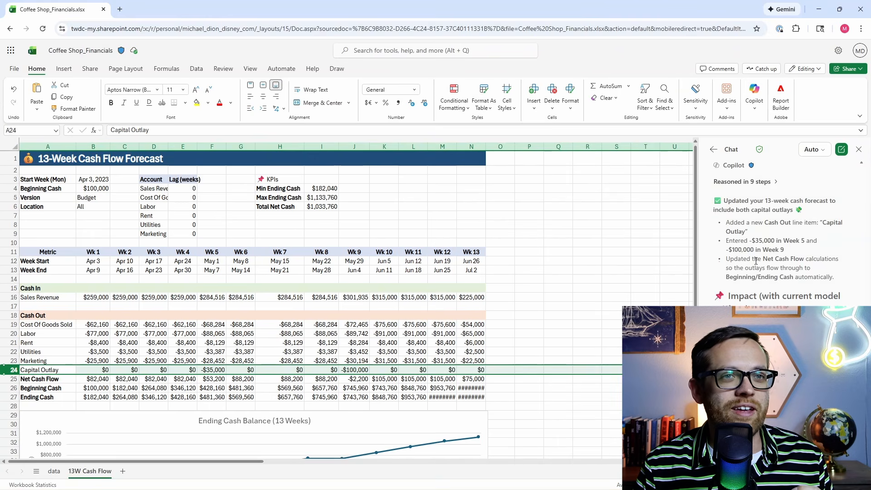
scroll(760, 273, "up", 5)
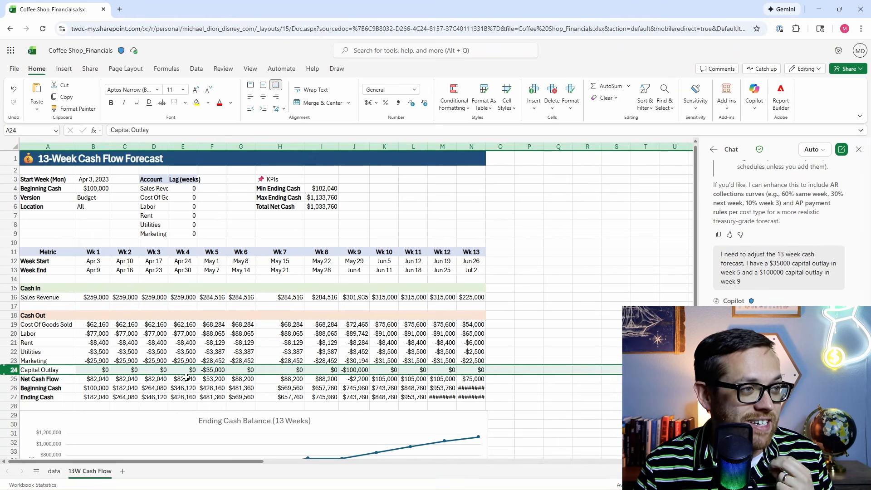
left_click(211, 369)
left_click(364, 369)
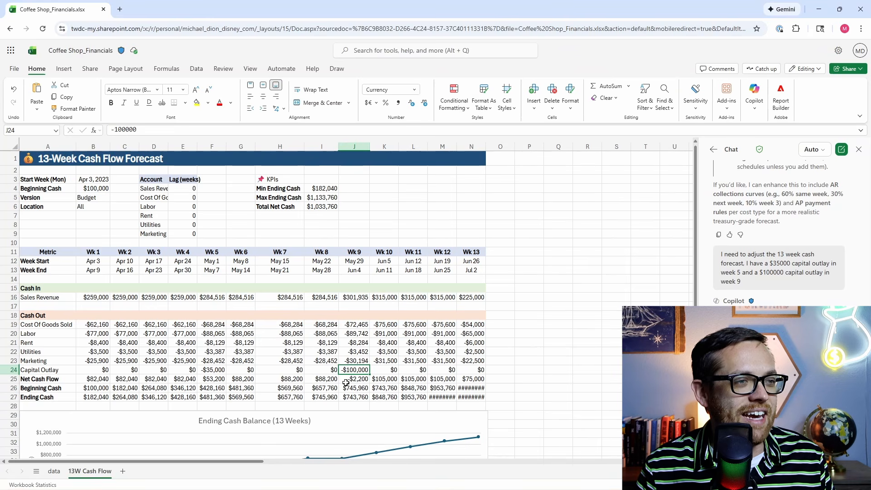
left_click(352, 379)
scroll(177, 287, "down", 5)
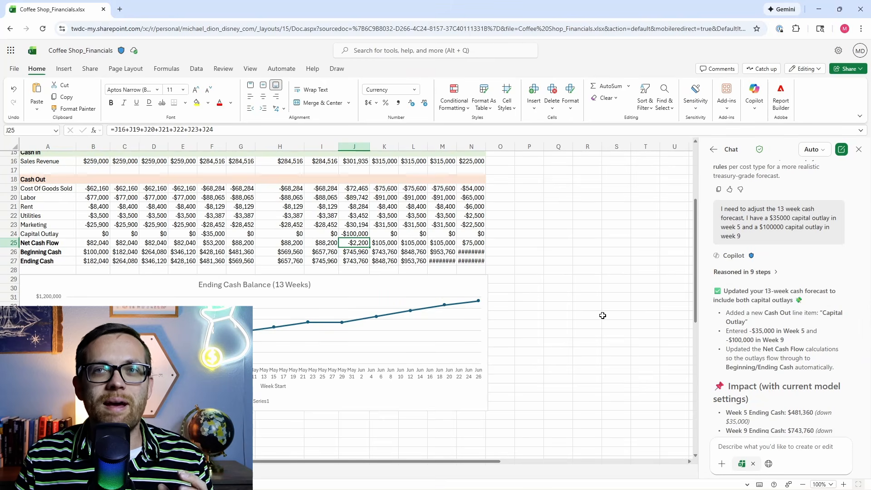
Ask Copilot: "Please run scenarios to explain what changes or impacts could cause risks to cash balance".
left_click(757, 445)
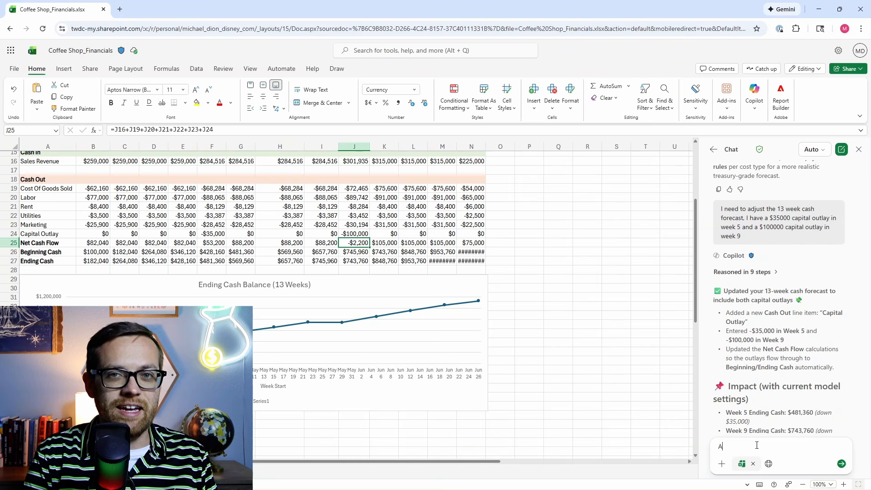
type("Please ")
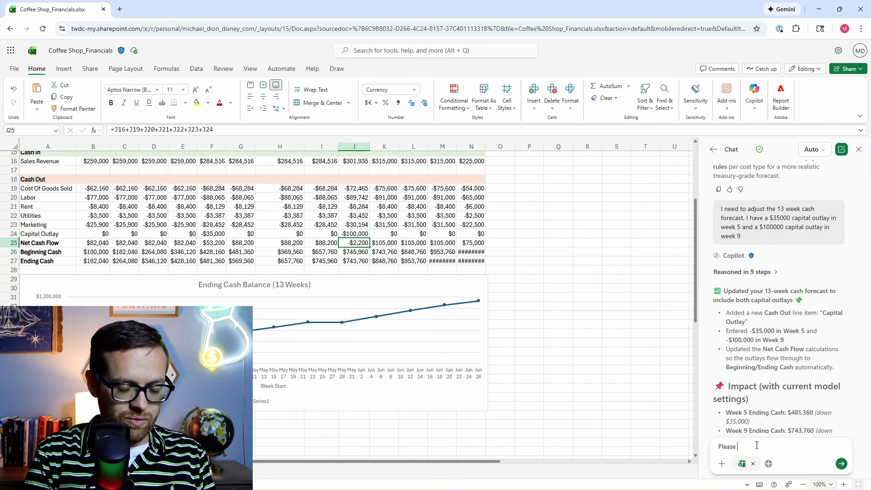
type("run scenario")
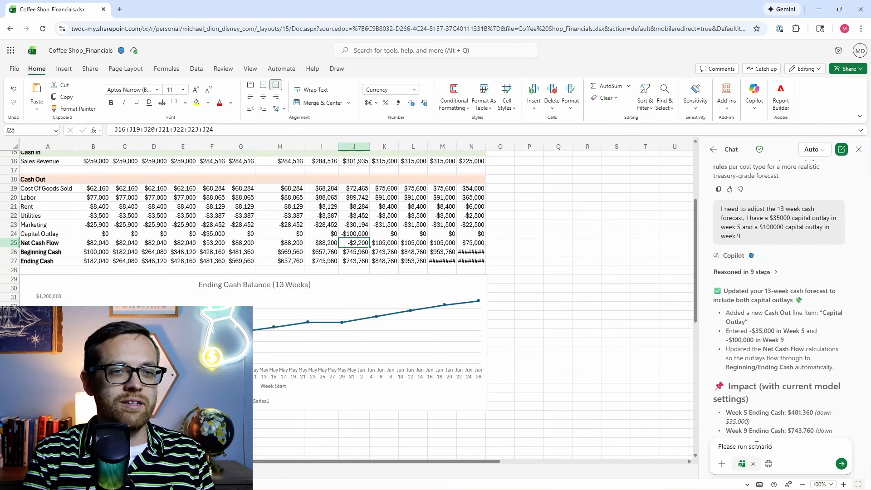
type("s to explain what chang")
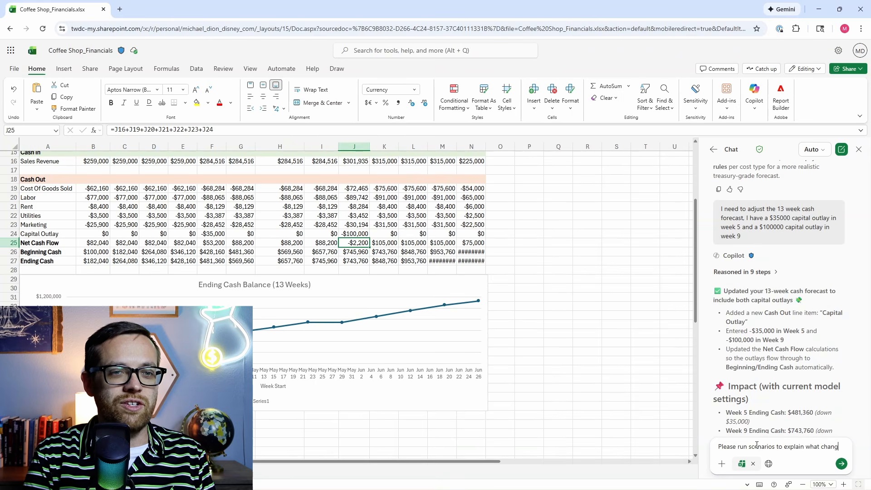
type("es or impac")
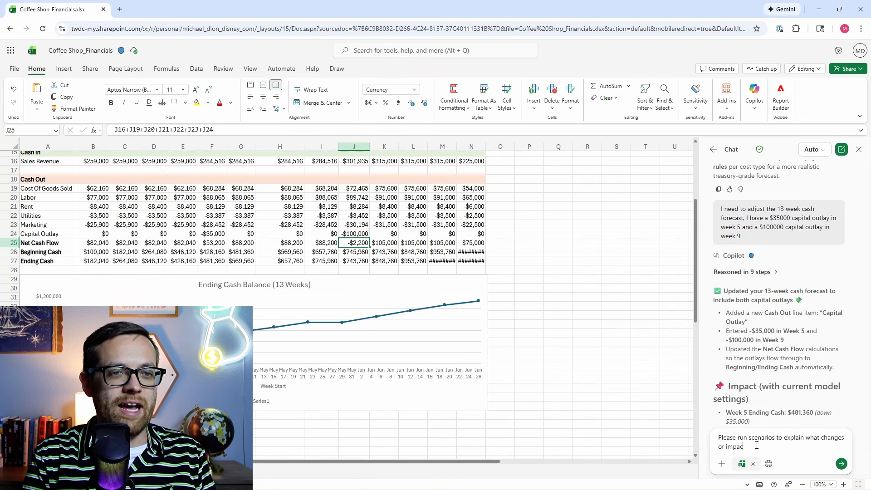
type("ts could cause")
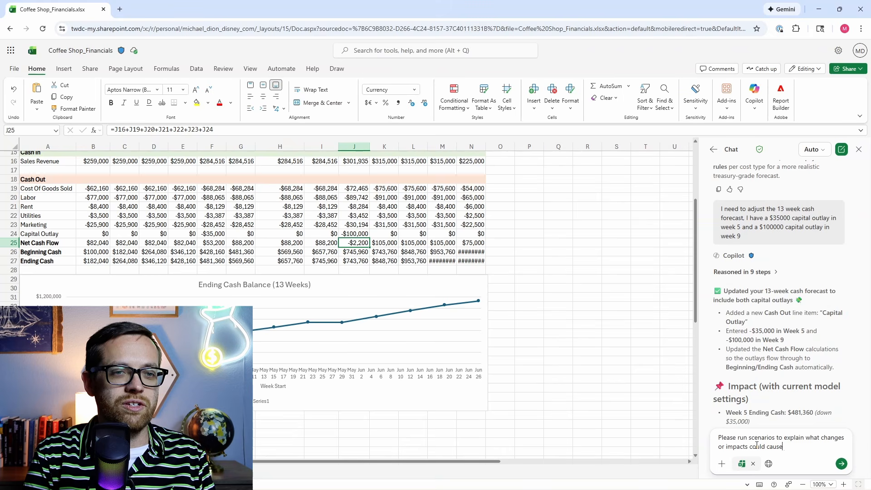
type(" risks to cash balance")
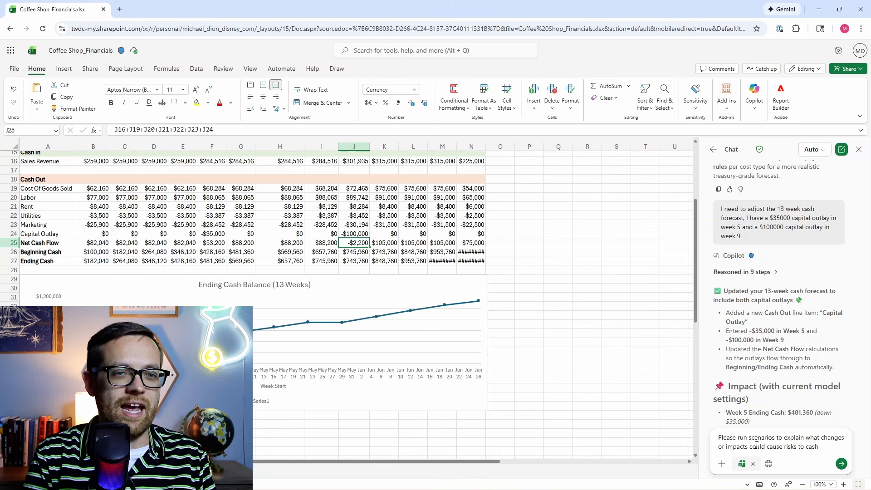
key("Return")
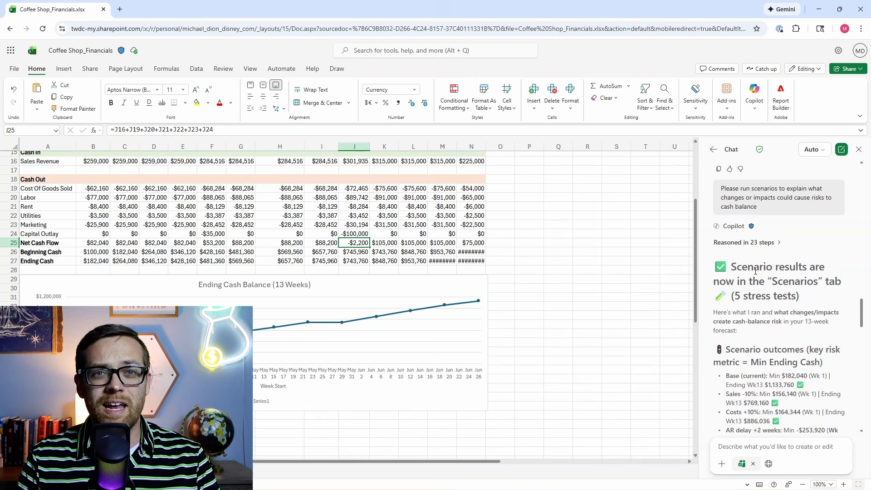
Read through Copilot's scenario outcomes, the biggest cash risks and where to find the results in the workbook.
scroll(755, 271, "down", 1)
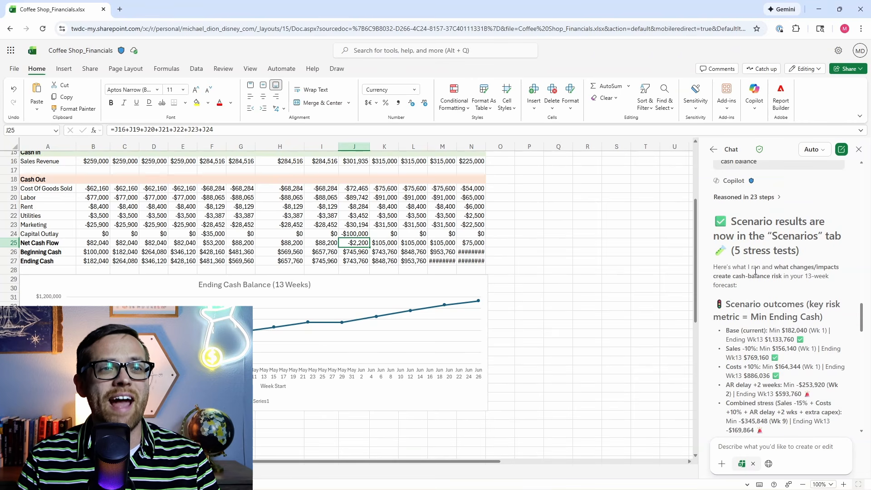
scroll(762, 250, "down", 2)
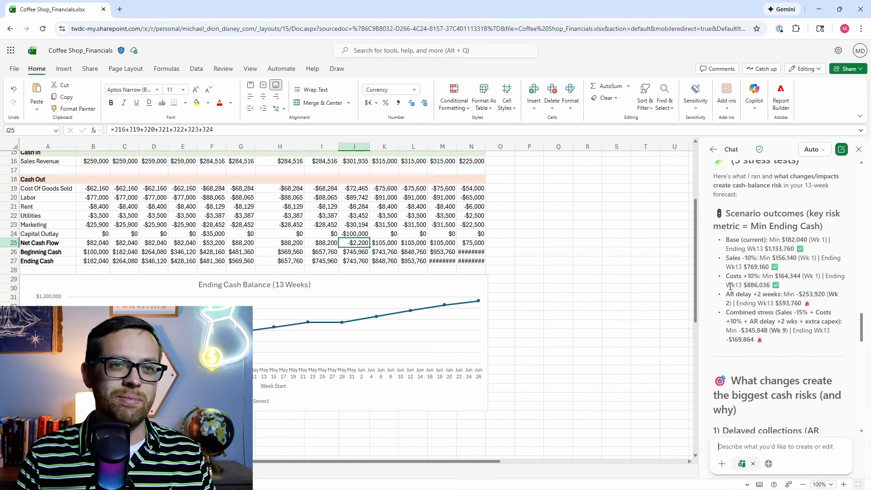
scroll(729, 295, "down", 3)
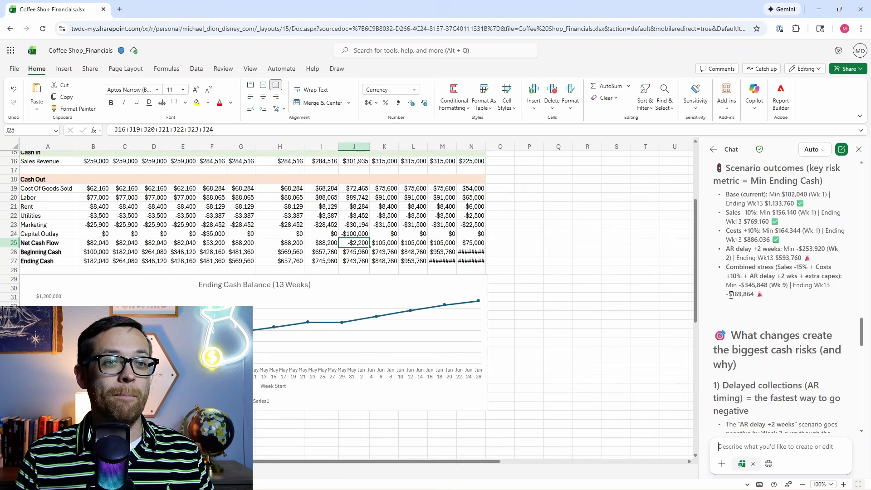
scroll(730, 295, "down", 1)
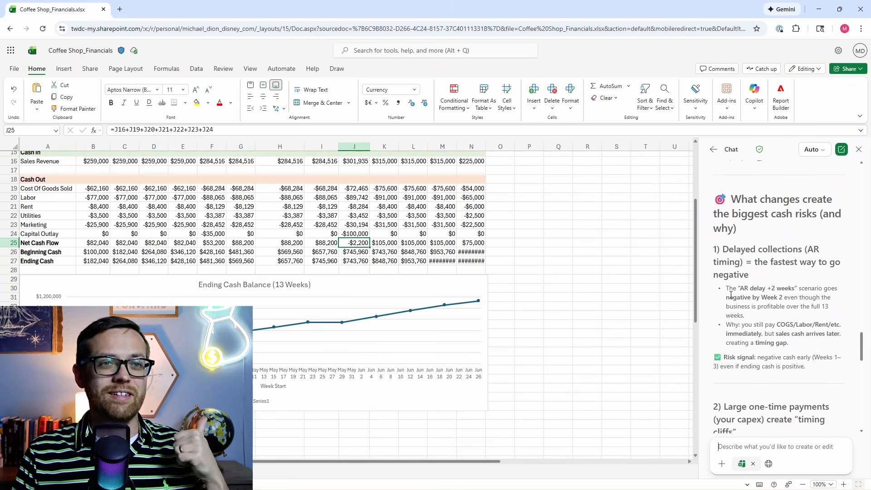
scroll(740, 285, "down", 3)
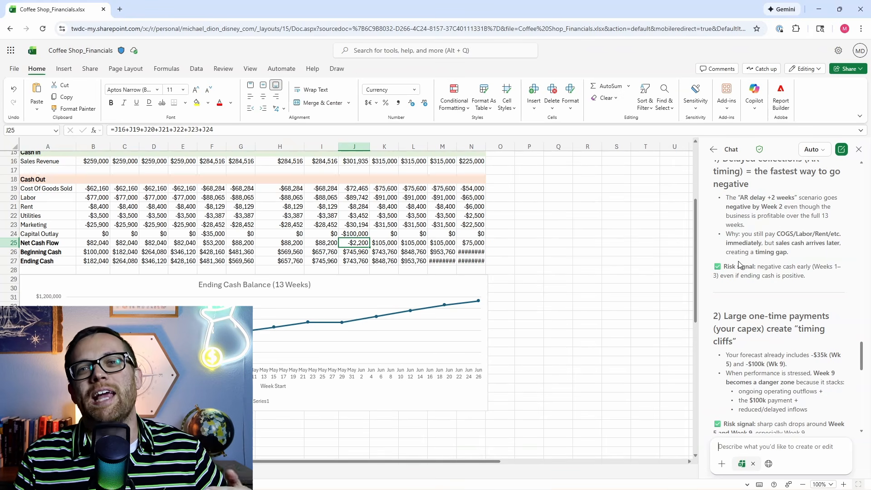
scroll(741, 248, "down", 2)
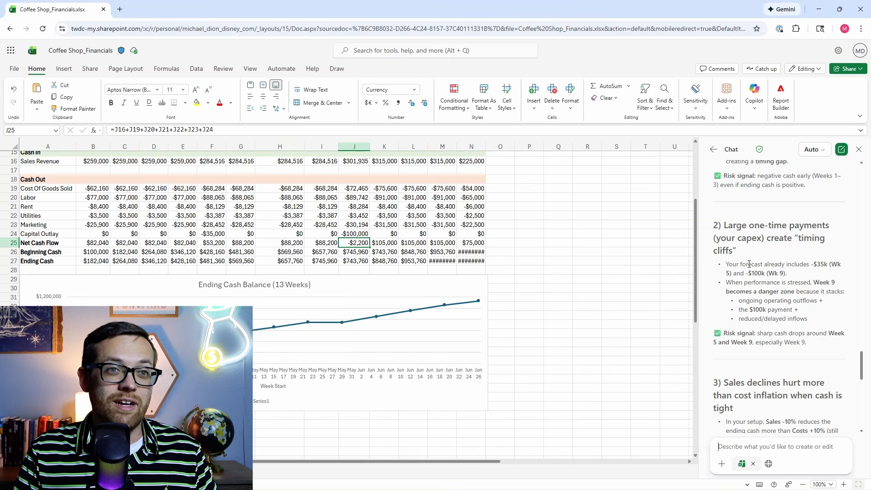
scroll(747, 263, "down", 5)
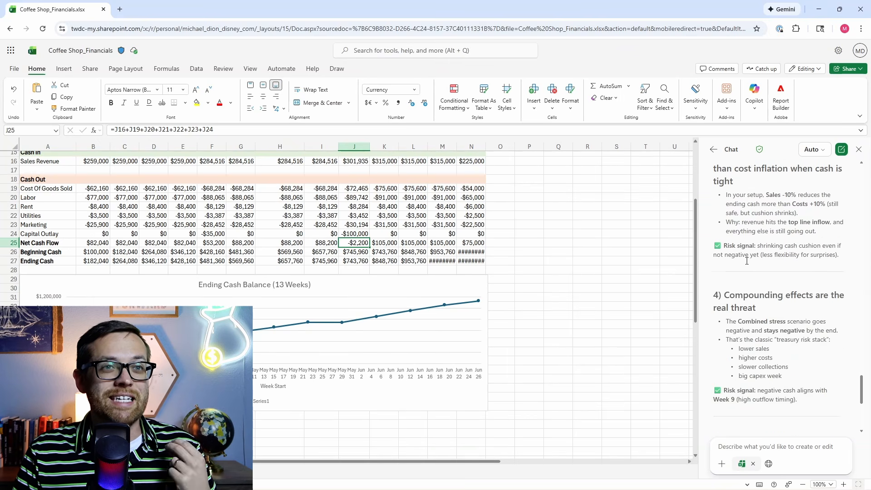
scroll(747, 265, "up", 1)
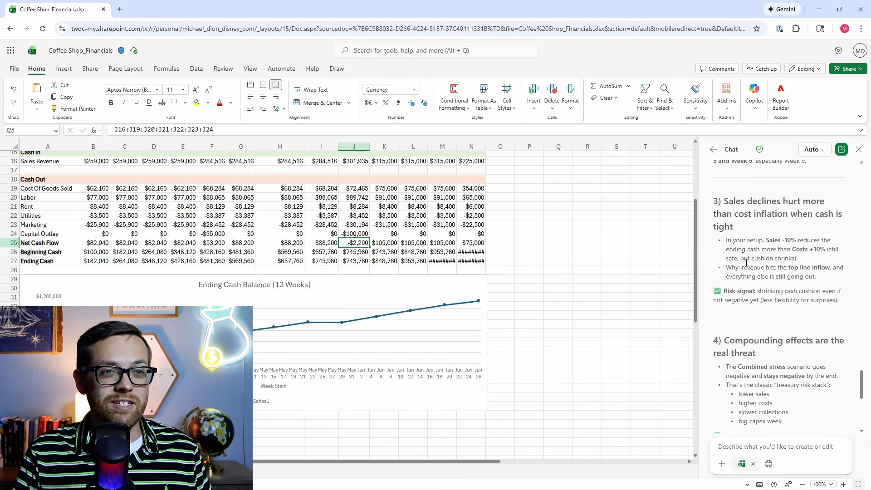
scroll(746, 263, "down", 5)
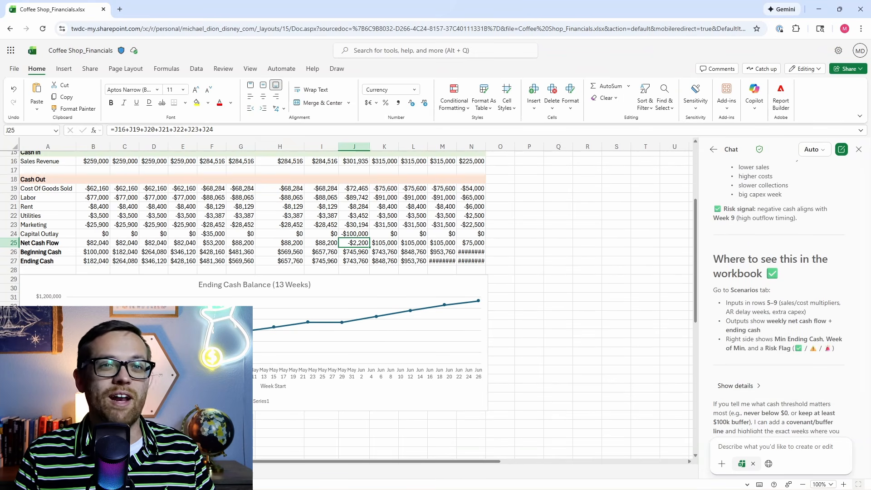
Open the Scenarios sheet and examine the stress-test inputs, weekly cash results and Risk Flag column.
left_click(181, 472)
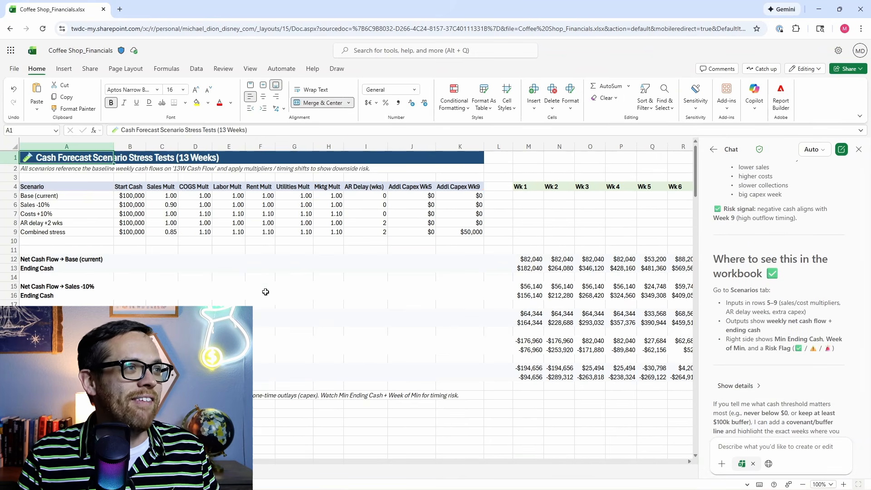
scroll(354, 471, "right", 10)
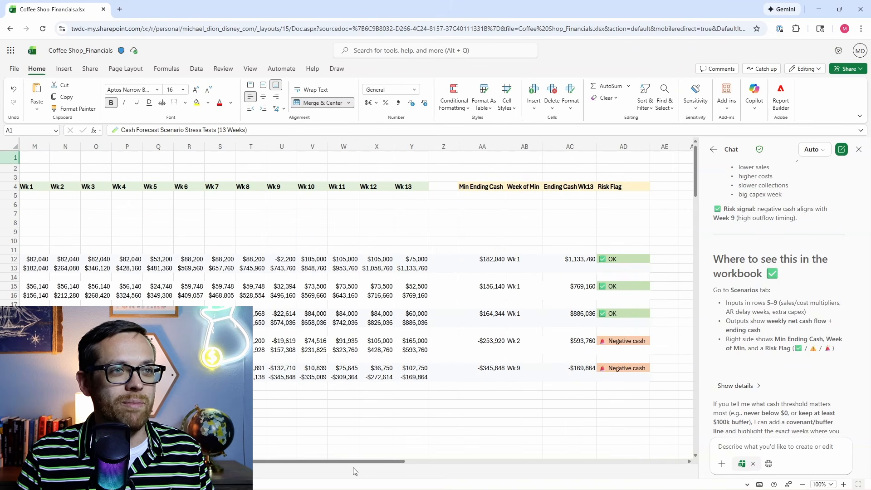
left_click_drag(645, 257, 641, 368)
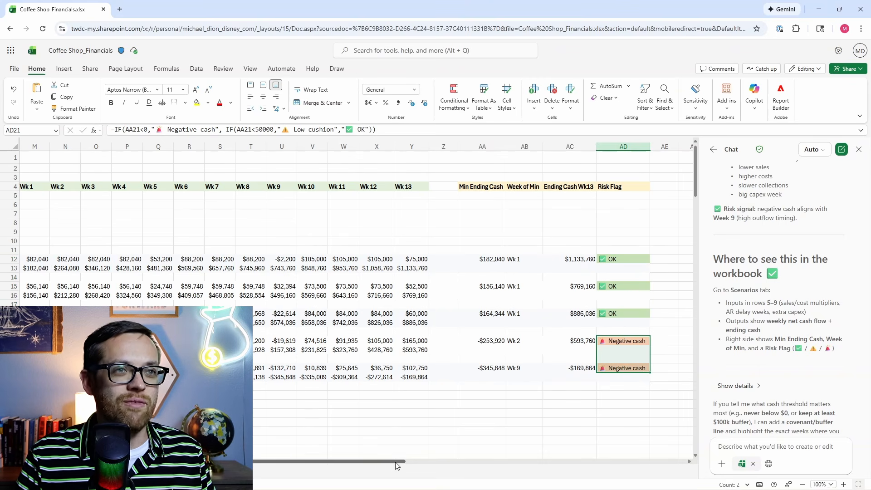
left_click_drag(397, 466, 374, 465)
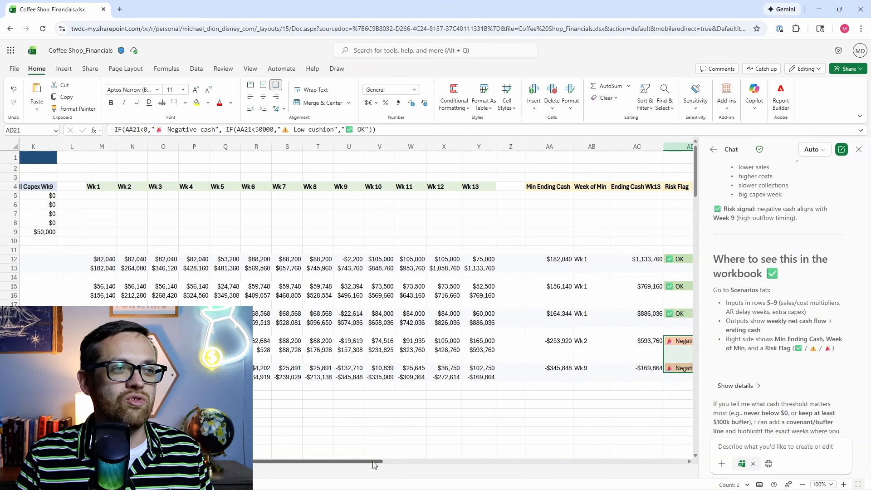
left_click_drag(373, 464, 240, 463)
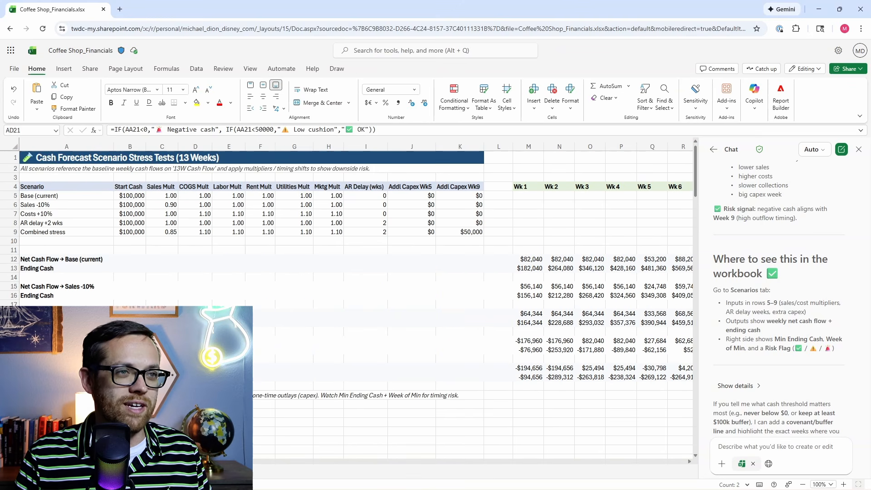